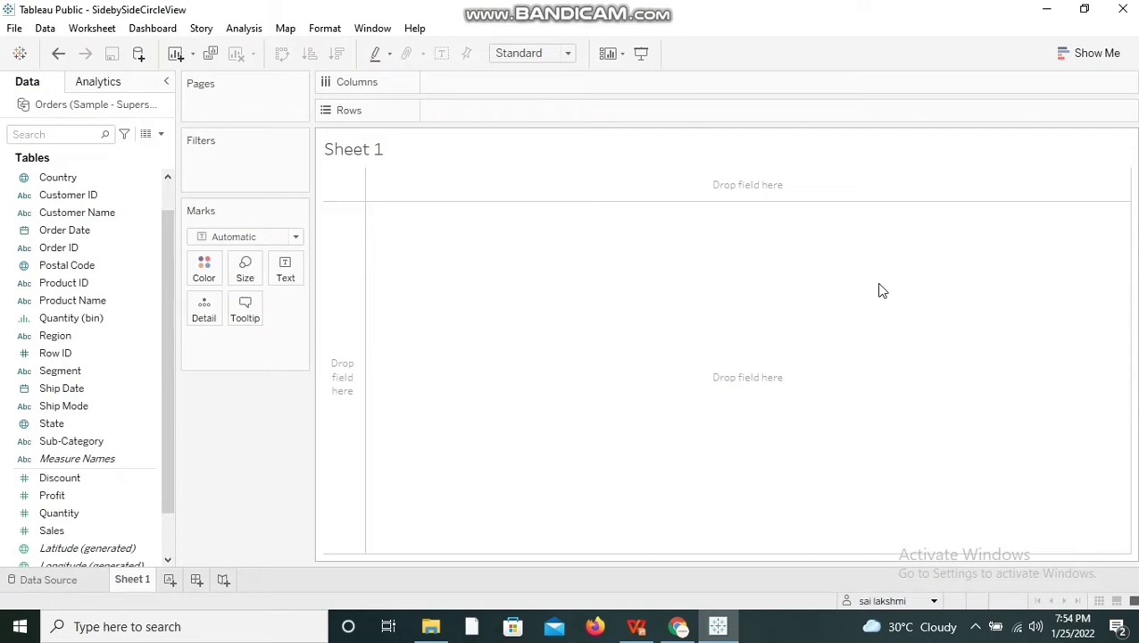
Step: Build a histogram on Sheet 1 from the Quantity measure placed on rows
{"action": "left_click", "coordinate": [1085, 59]}
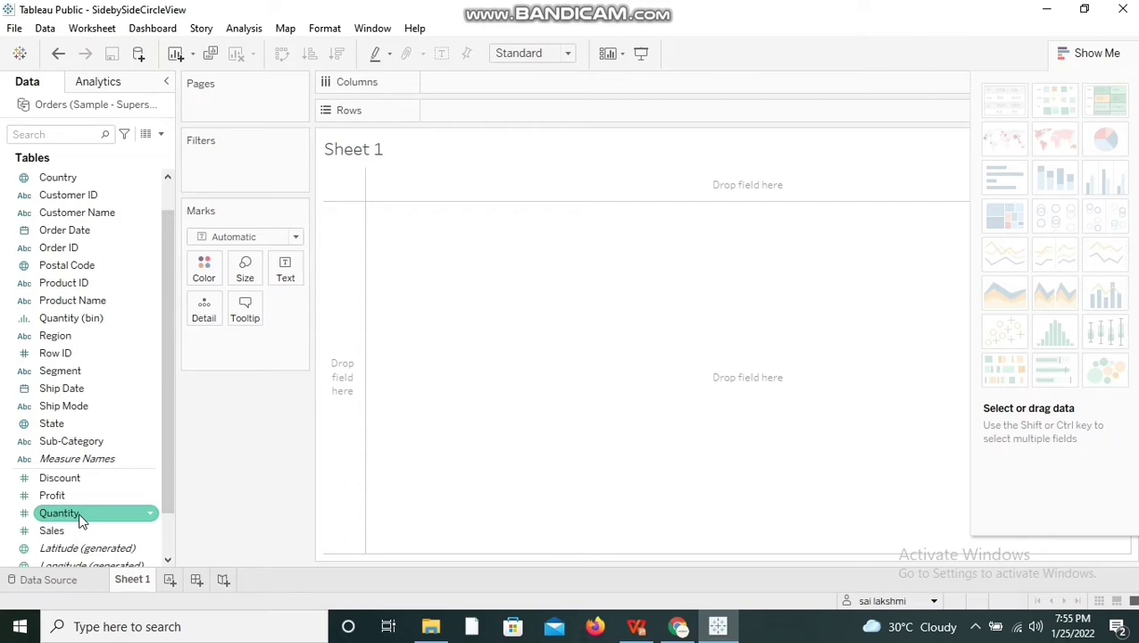
{"action": "left_click_drag", "start_coordinate": [80, 518], "coordinate": [460, 115]}
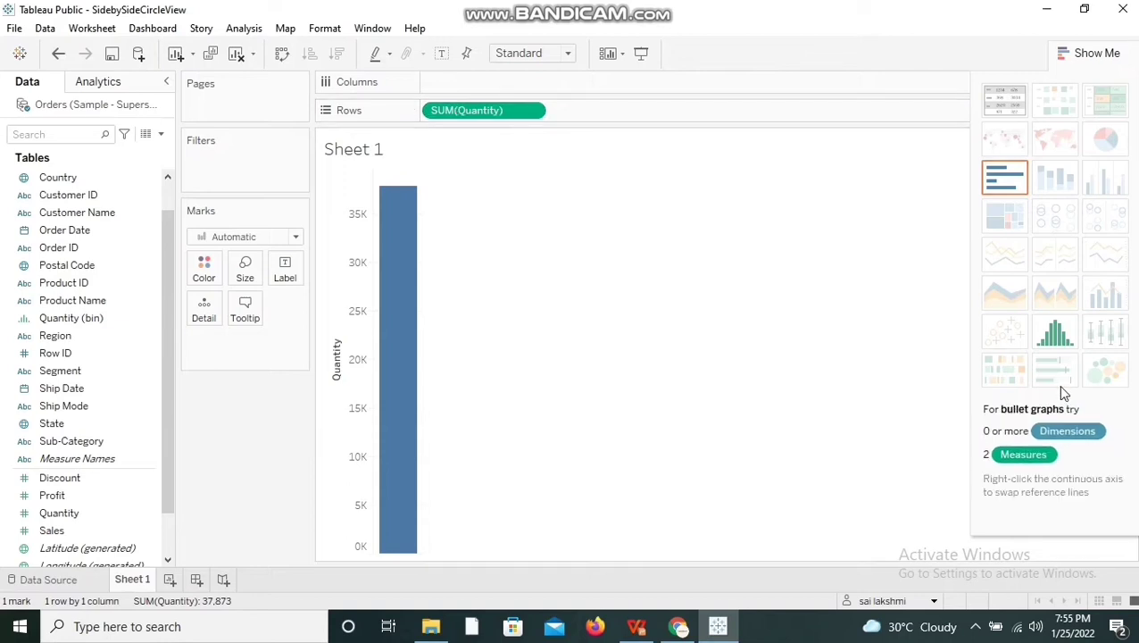
{"action": "left_click", "coordinate": [1056, 336]}
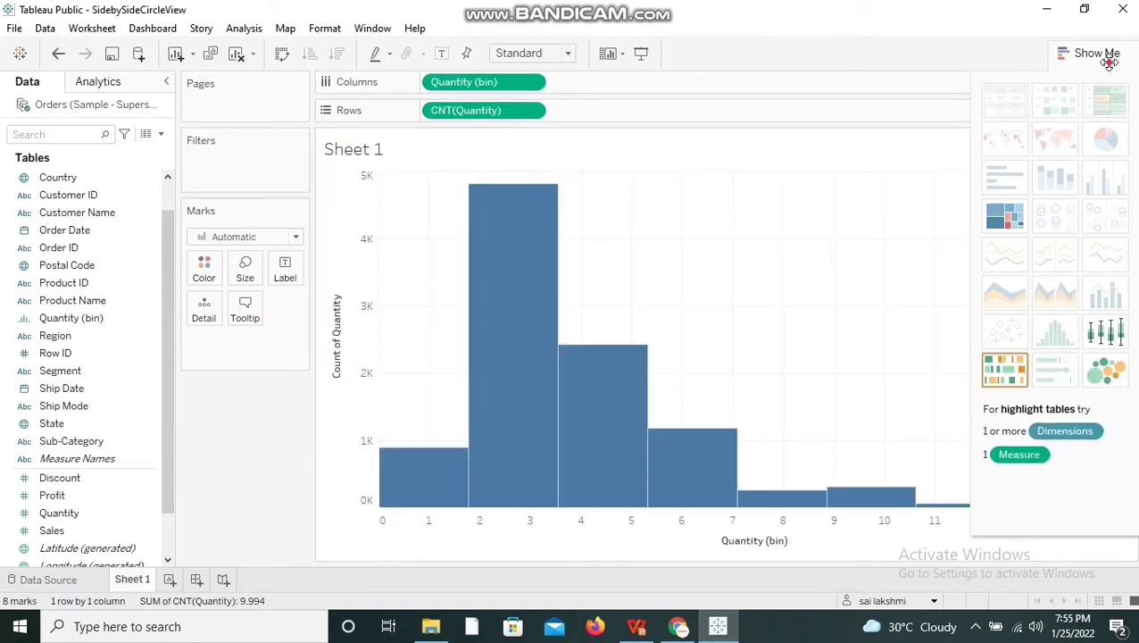
{"action": "left_click", "coordinate": [1108, 61]}
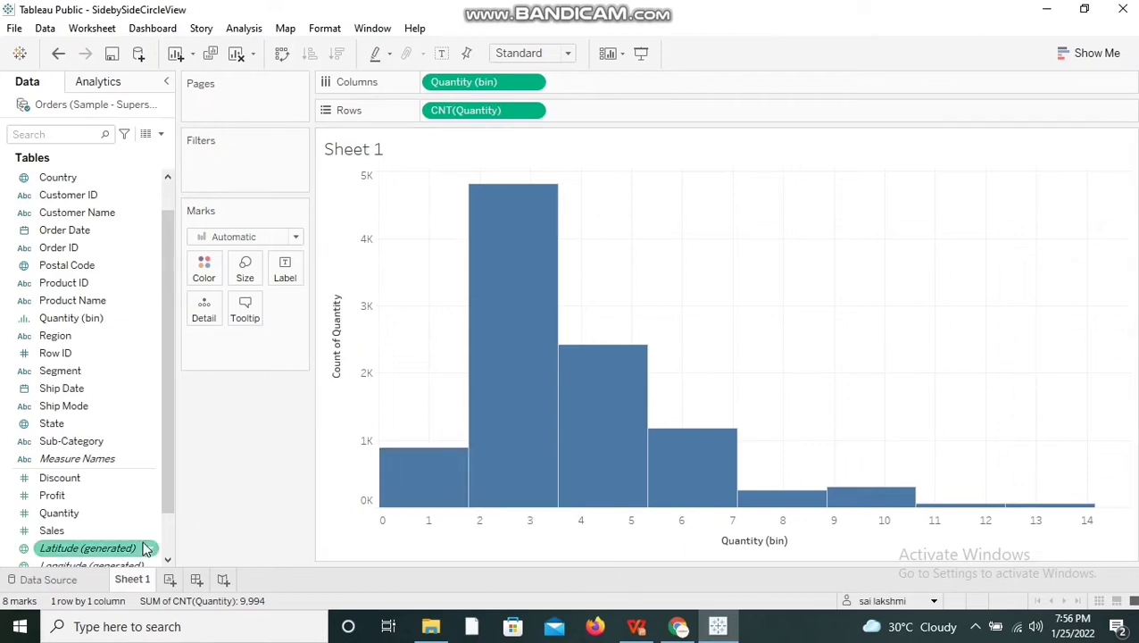
Step: Add a second worksheet and show the Quantity measure in it as text
{"action": "left_click", "coordinate": [170, 589]}
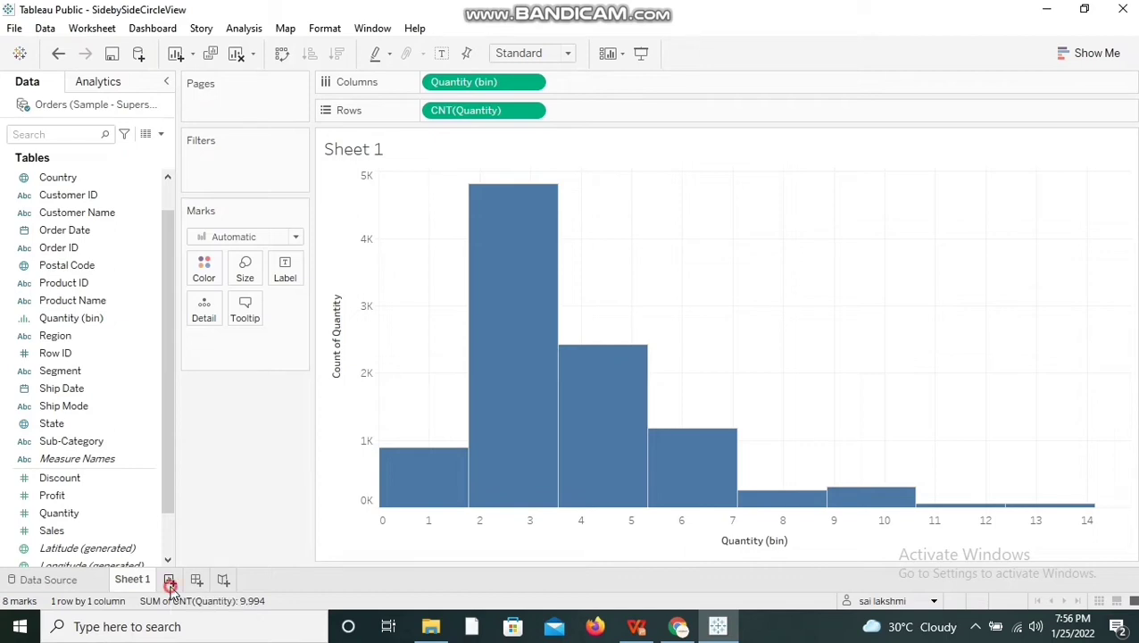
{"action": "left_click", "coordinate": [117, 564]}
{"action": "left_click", "coordinate": [82, 514]}
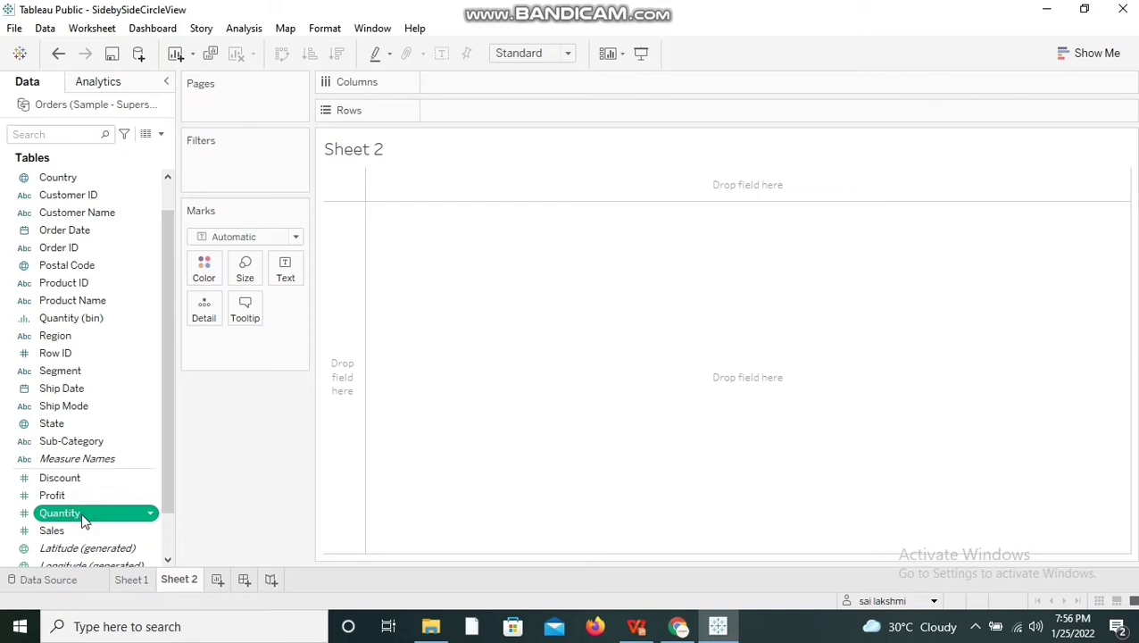
{"action": "left_click", "coordinate": [82, 515]}
{"action": "left_click_drag", "start_coordinate": [107, 513], "coordinate": [298, 275]}
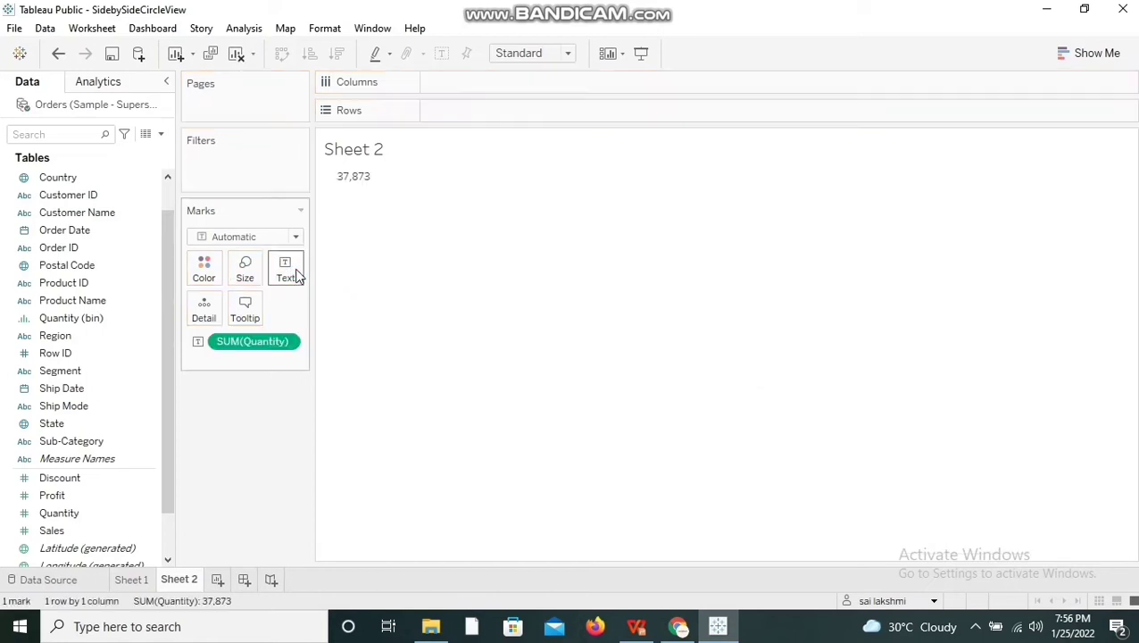
Step: Change the Quantity text field on Sheet 2 to discrete and convert it from a sum to a dimension
{"action": "right_click", "coordinate": [287, 343]}
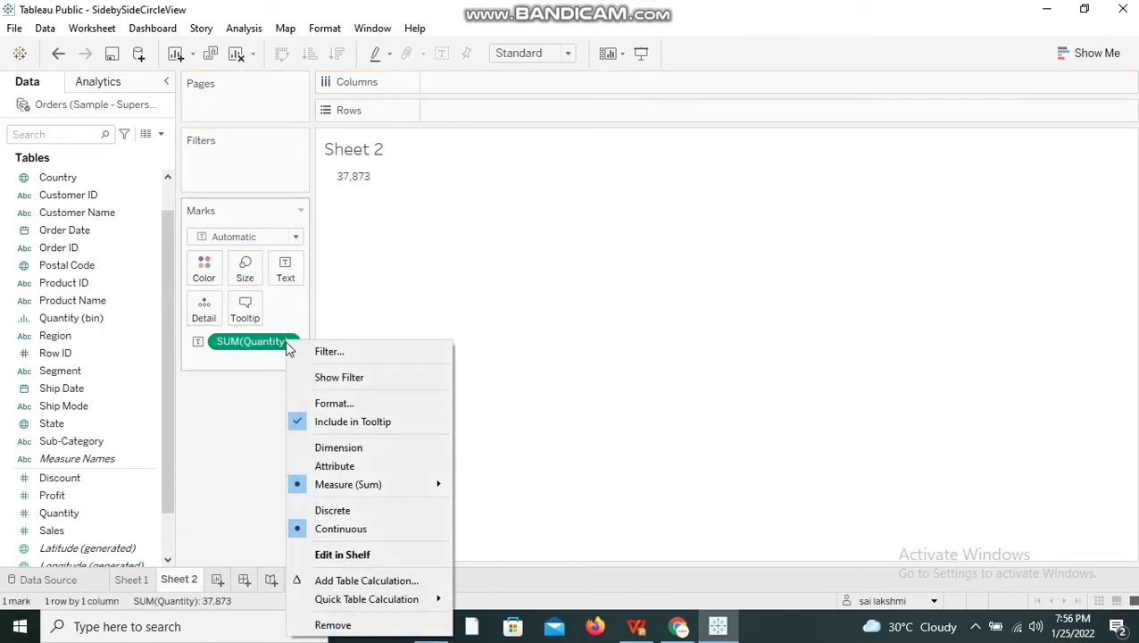
{"action": "left_click", "coordinate": [341, 509]}
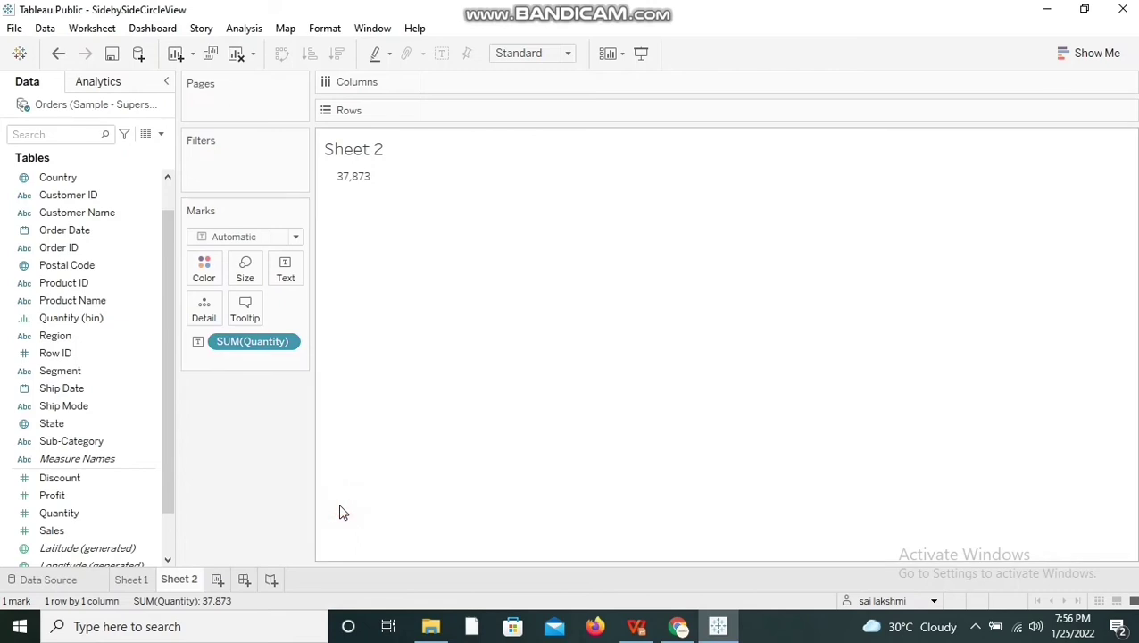
{"action": "right_click", "coordinate": [261, 348]}
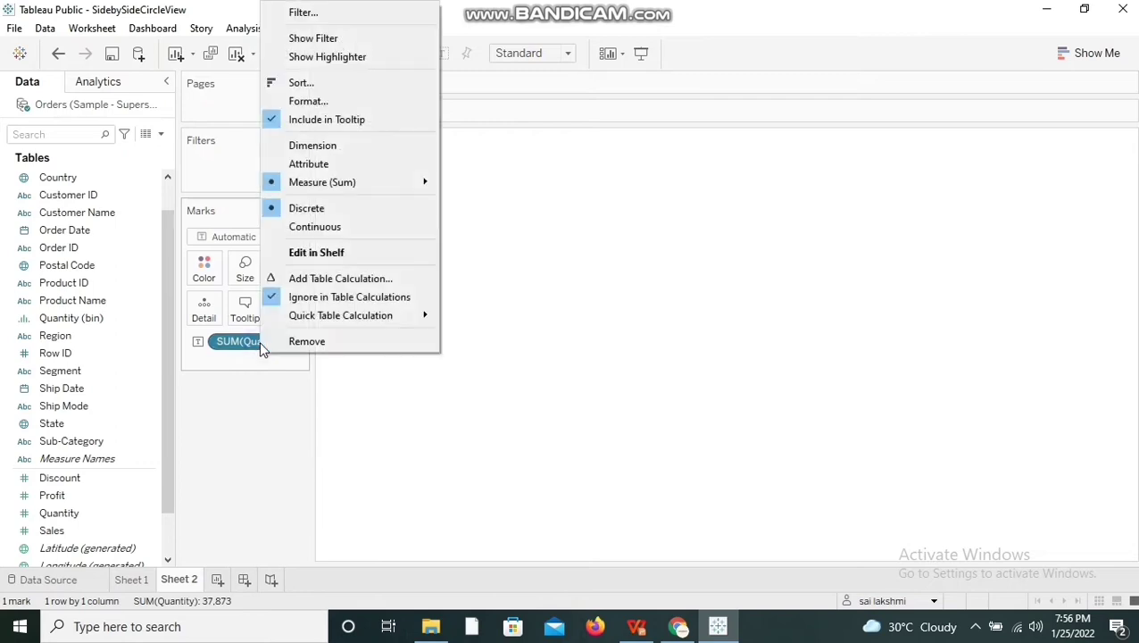
{"action": "left_click", "coordinate": [317, 149]}
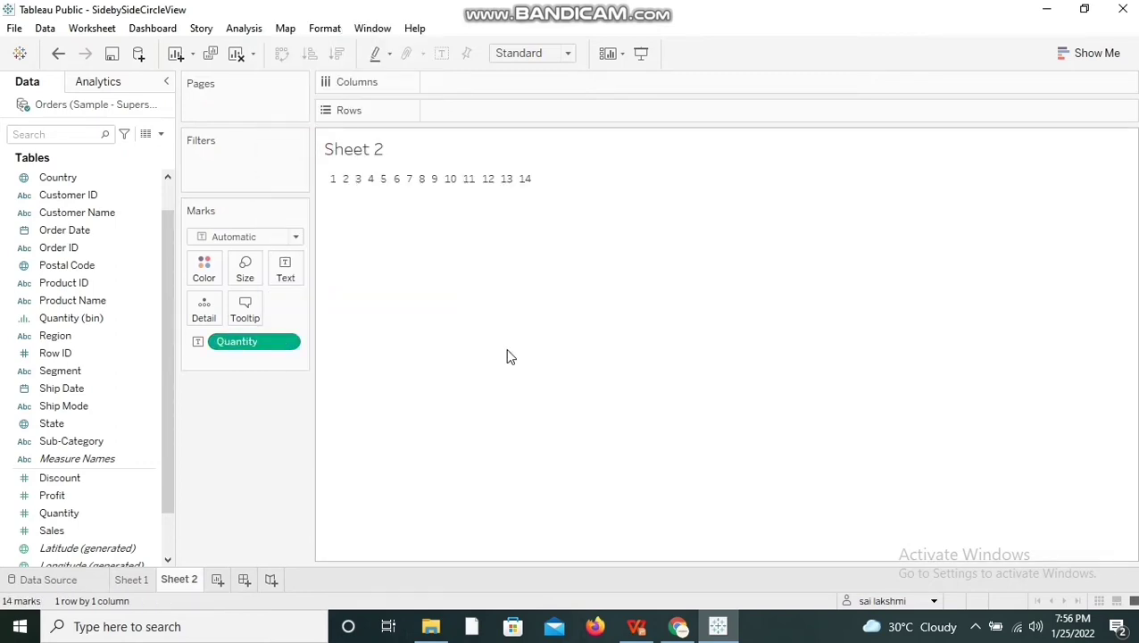
{"action": "mouse_move", "coordinate": [350, 200]}
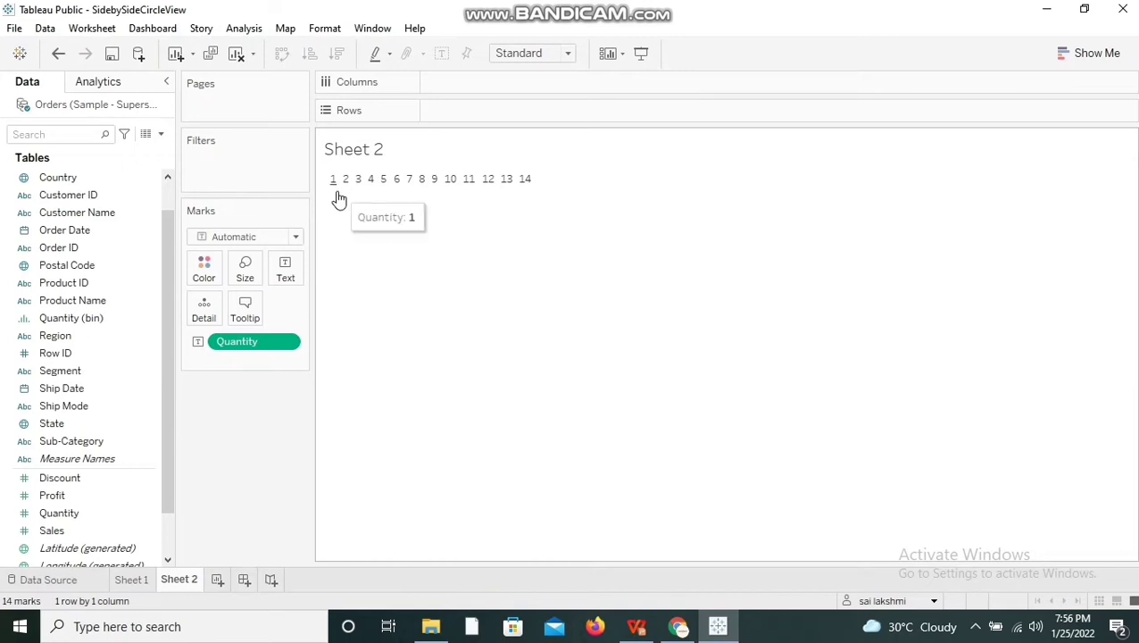
{"action": "mouse_move", "coordinate": [527, 186]}
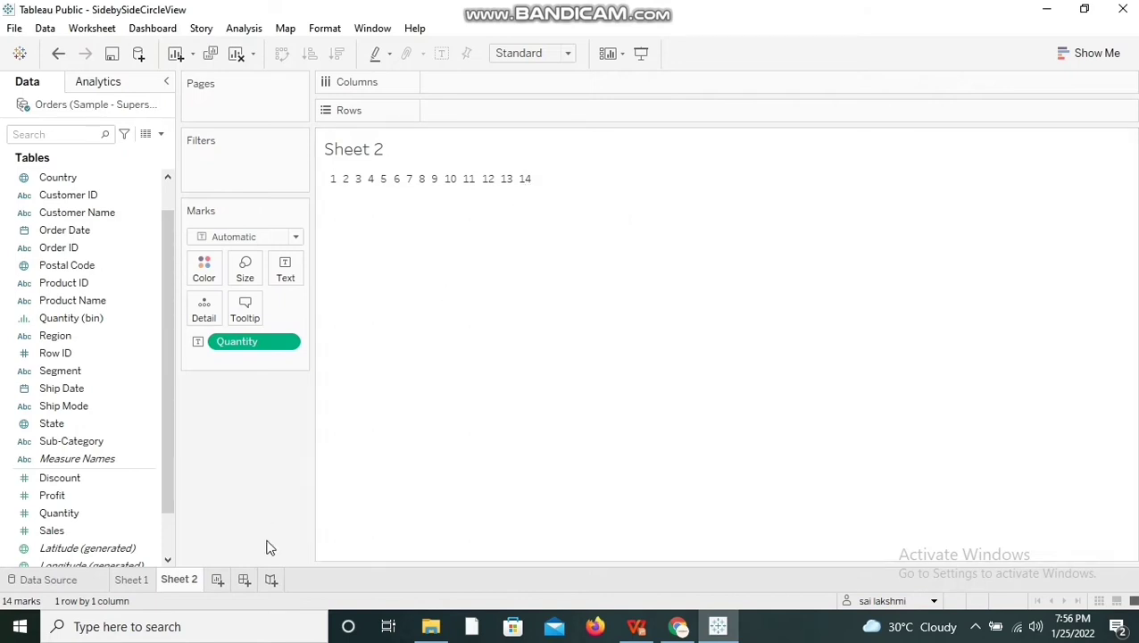
Step: Return to Sheet 1 and examine the histogram's bars across the Quantity bin axis
{"action": "left_click", "coordinate": [131, 582]}
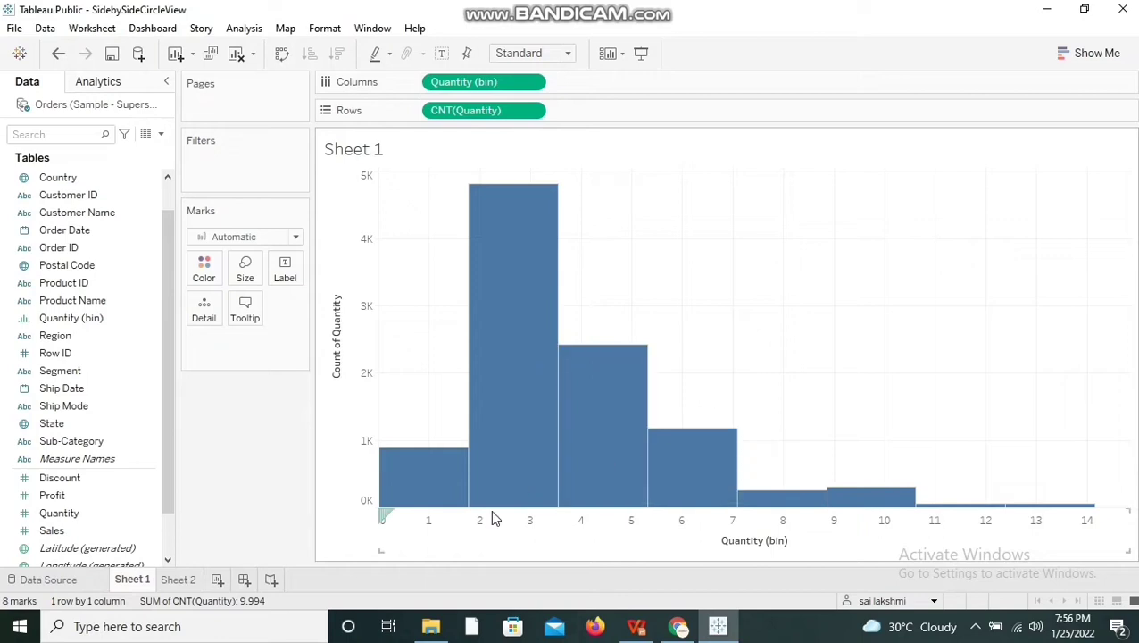
{"action": "mouse_move", "coordinate": [423, 489]}
{"action": "mouse_move", "coordinate": [1074, 505]}
{"action": "mouse_move", "coordinate": [877, 509]}
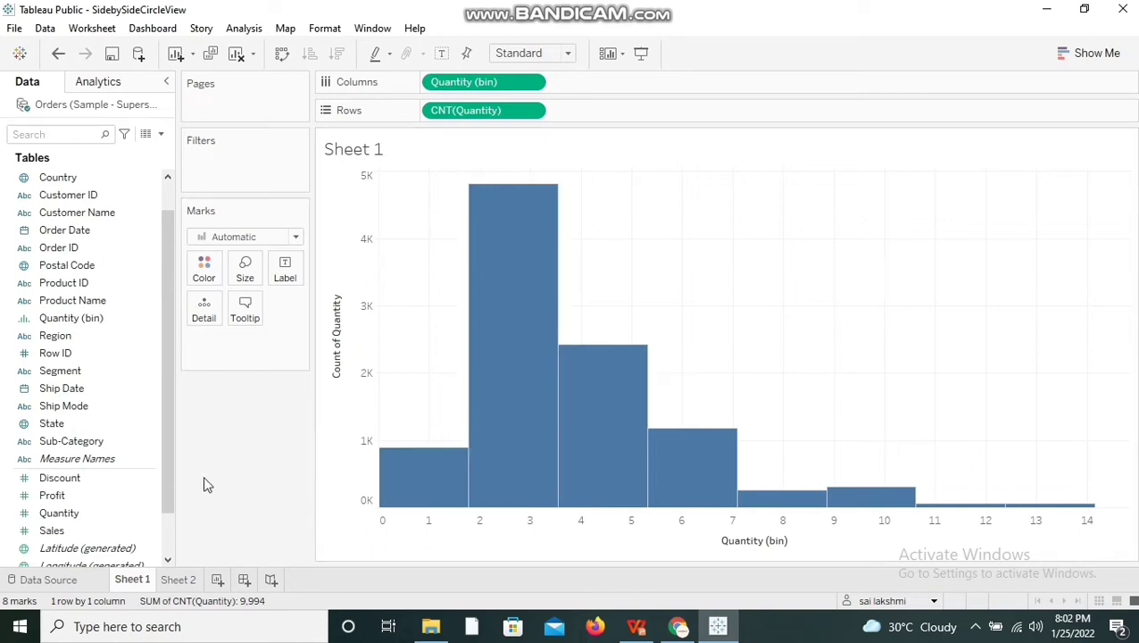
Step: Add a third worksheet and start creating bins from the Quantity measure with the suggested bin size
{"action": "left_click", "coordinate": [220, 579]}
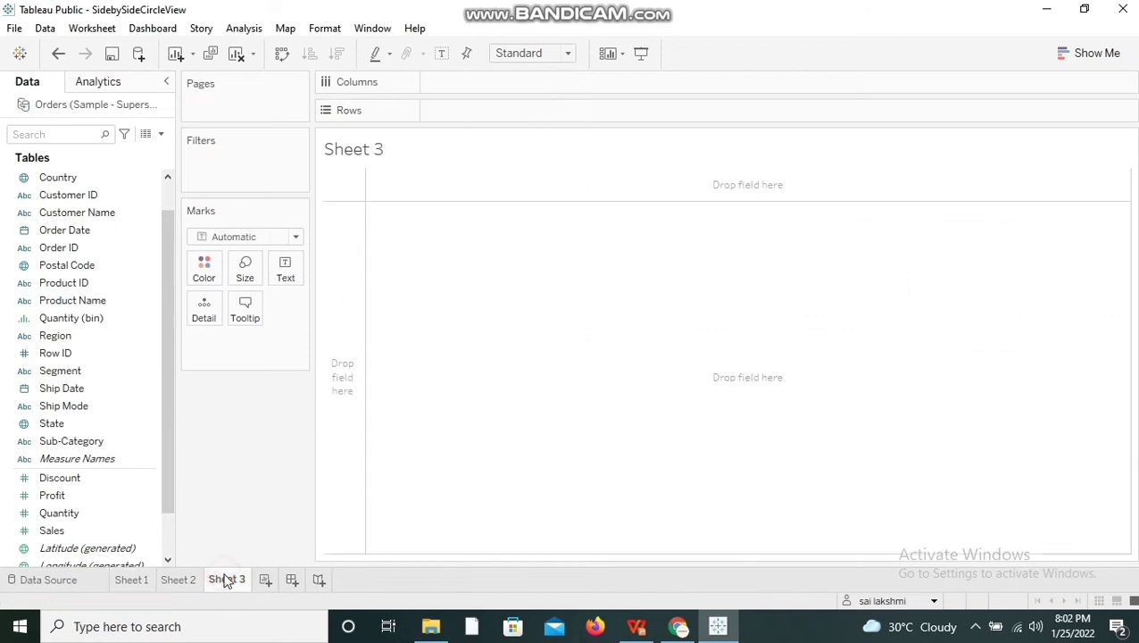
{"action": "right_click", "coordinate": [101, 514]}
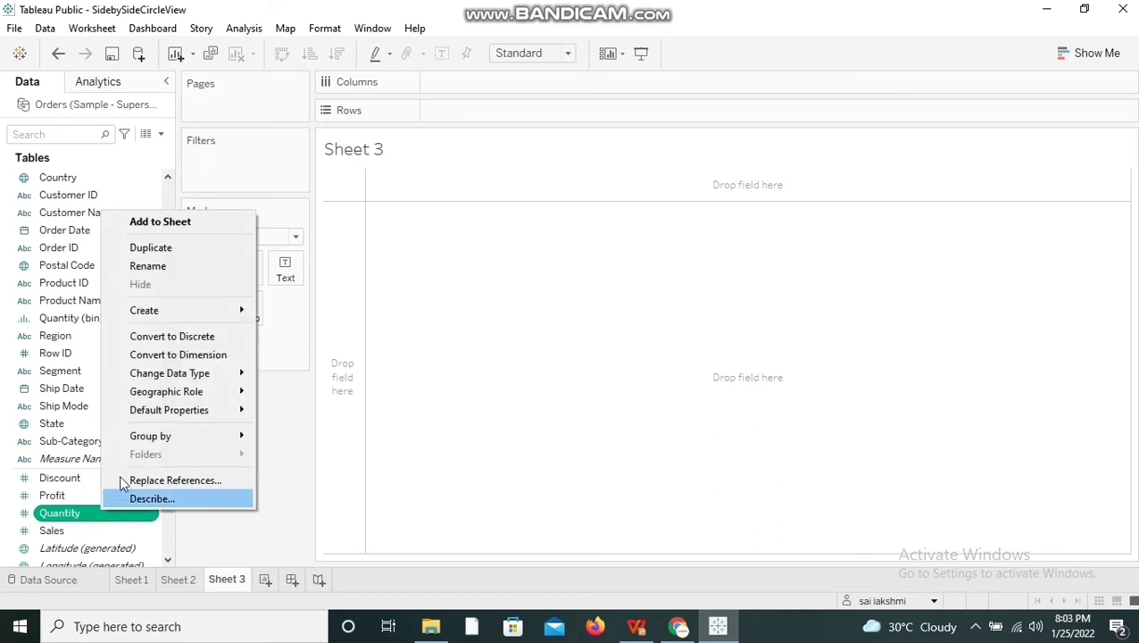
{"action": "mouse_move", "coordinate": [164, 310]}
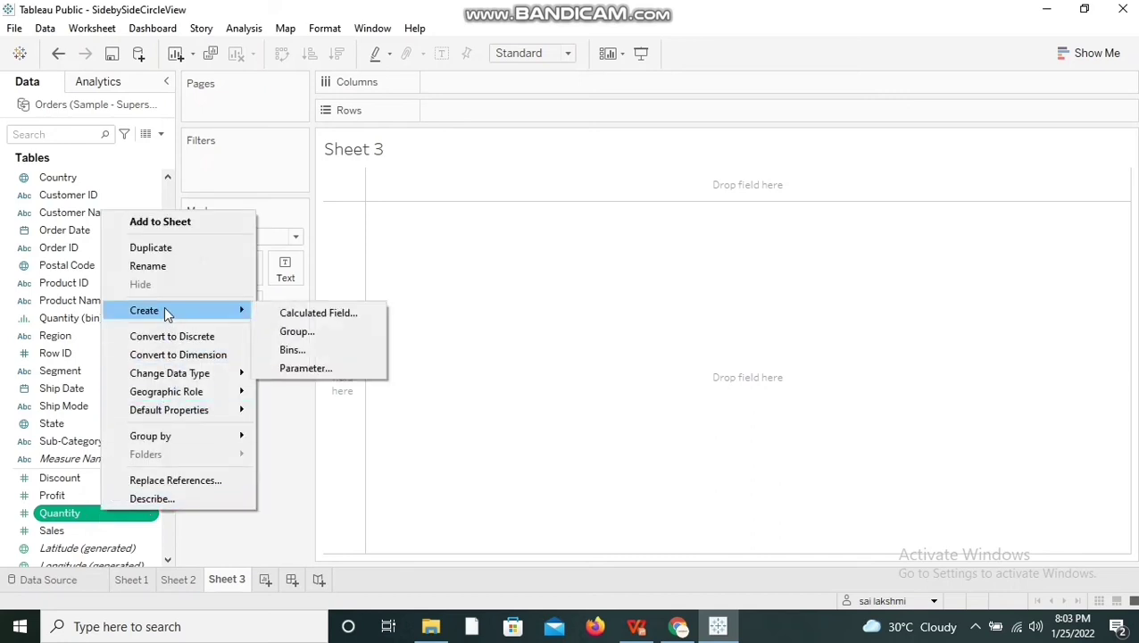
{"action": "left_click", "coordinate": [294, 350]}
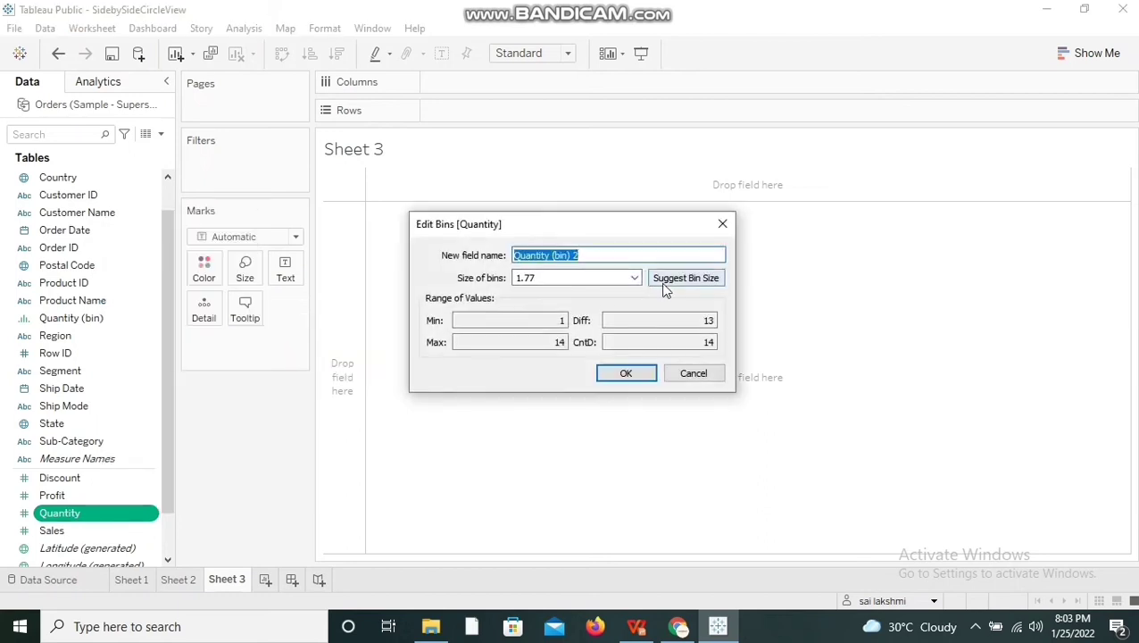
{"action": "left_click", "coordinate": [664, 282]}
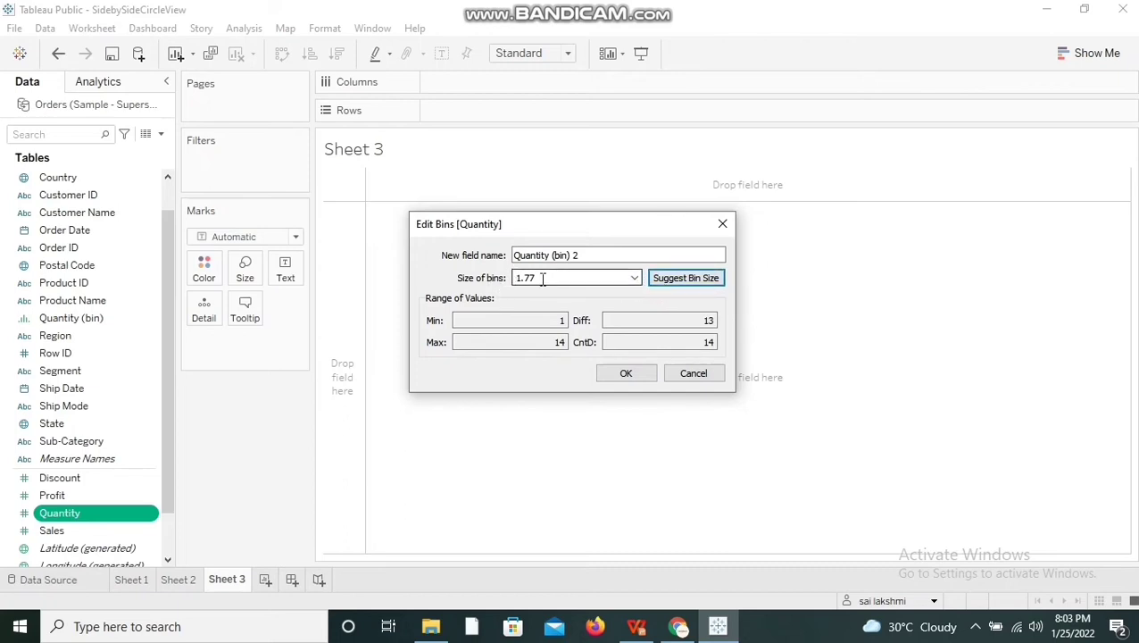
Step: Set the size of the new Quantity bins to 5 and create the bin field
{"action": "left_click", "coordinate": [635, 278]}
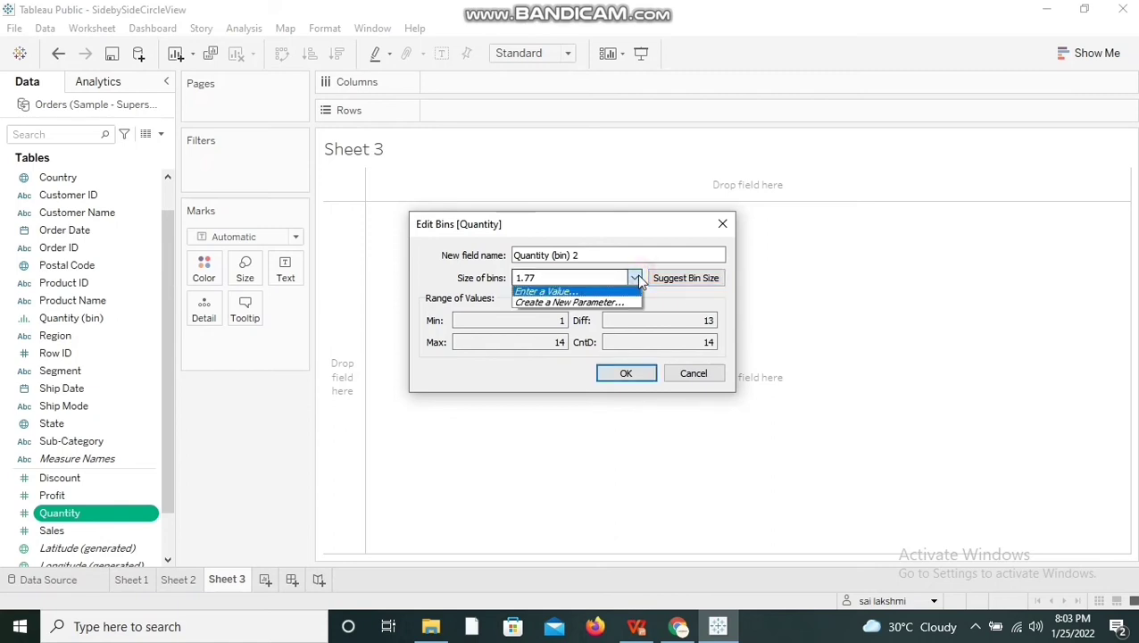
{"action": "left_click", "coordinate": [581, 279]}
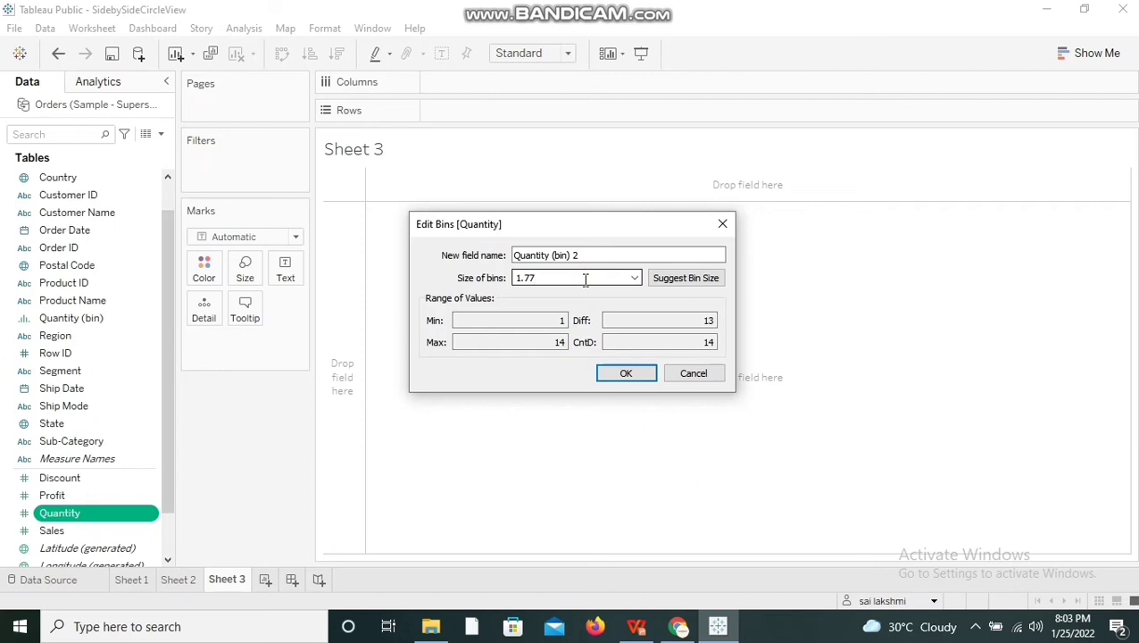
{"action": "key", "text": "BackSpace"}
{"action": "key", "text": "BackSpace"}
{"action": "key", "text": "BackSpace"}
{"action": "key", "text": "BackSpace"}
{"action": "type", "text": "5"}
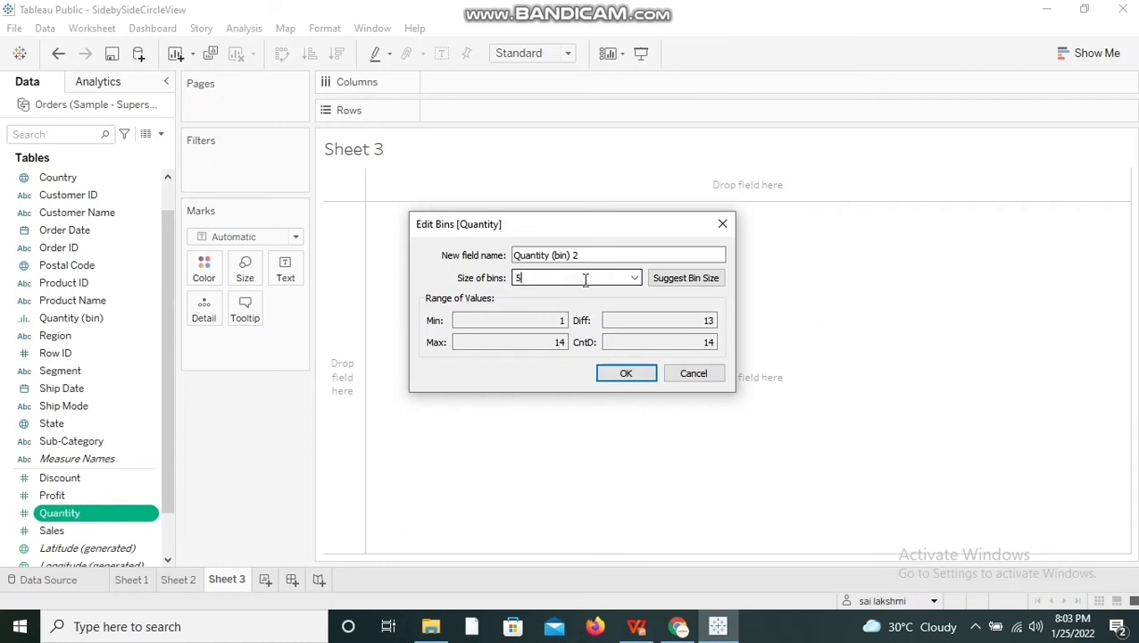
{"action": "left_click", "coordinate": [627, 375]}
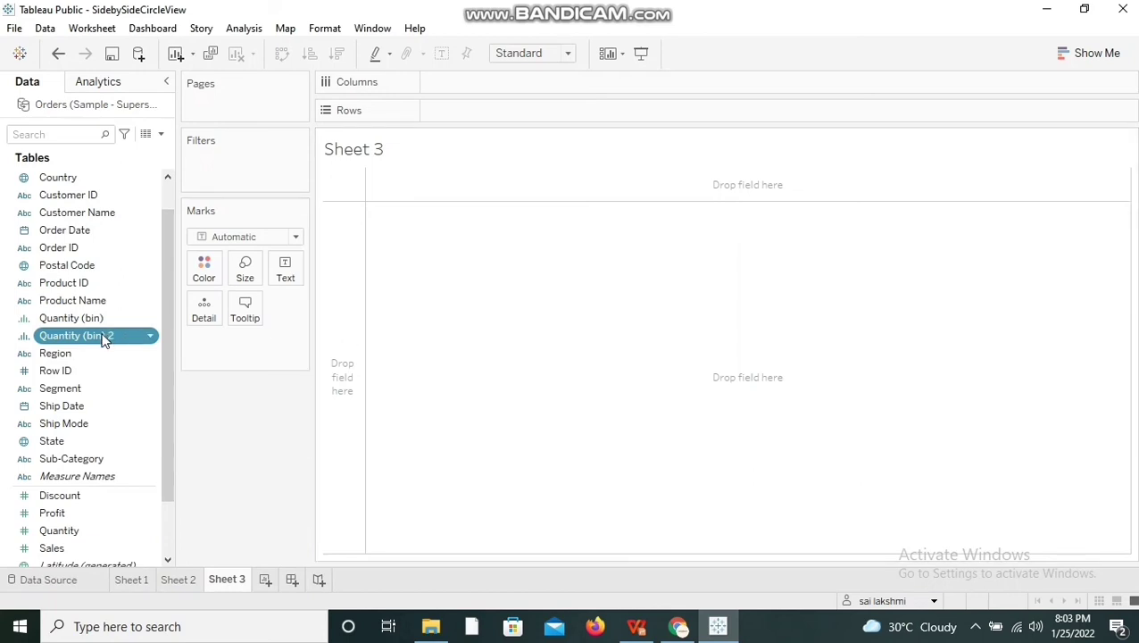
Step: Place Quantity (bin) 2 on the rows of Sheet 3 and show Sales and Profit as text for each bin
{"action": "left_click_drag", "start_coordinate": [104, 340], "coordinate": [483, 106]}
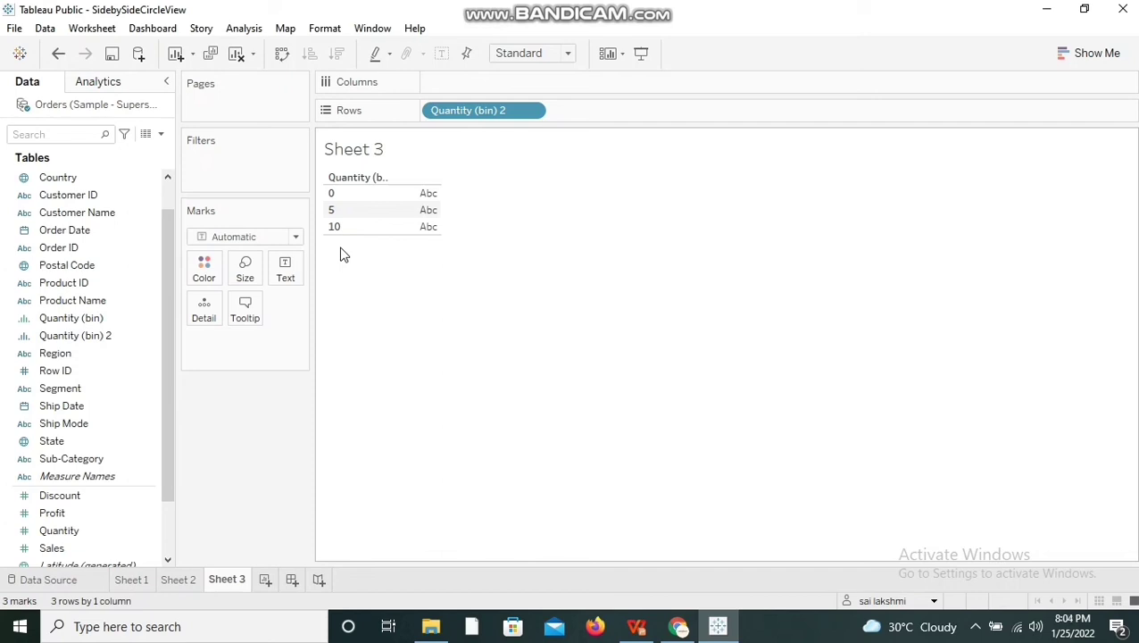
{"action": "left_click", "coordinate": [62, 445]}
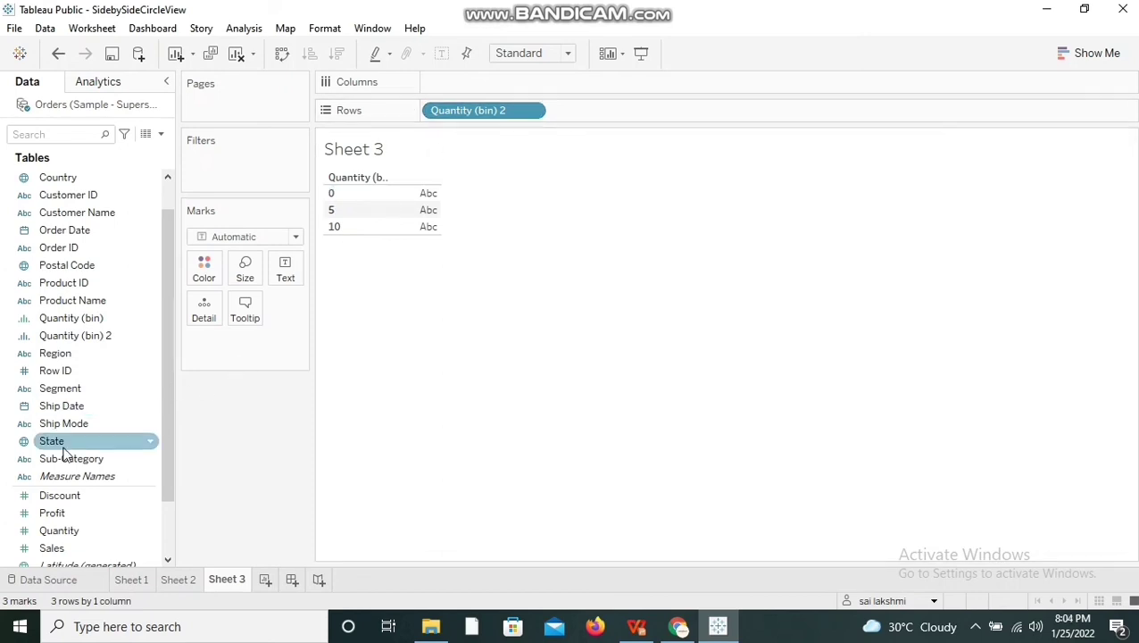
{"action": "left_click", "coordinate": [62, 549]}
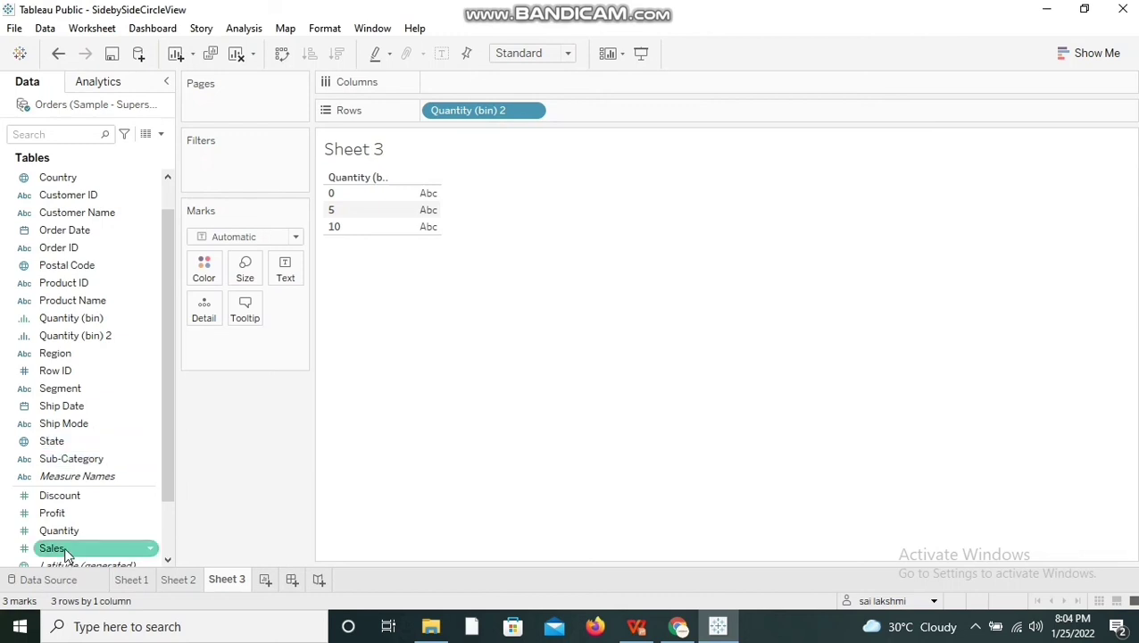
{"action": "left_click_drag", "start_coordinate": [62, 549], "coordinate": [287, 277]}
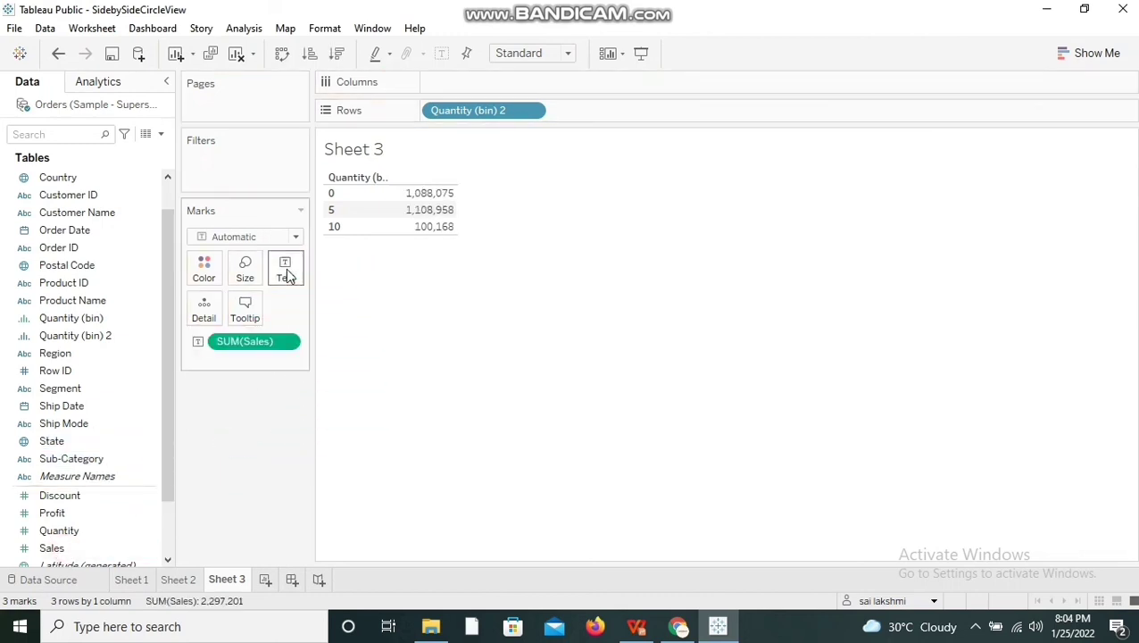
{"action": "left_click", "coordinate": [56, 512]}
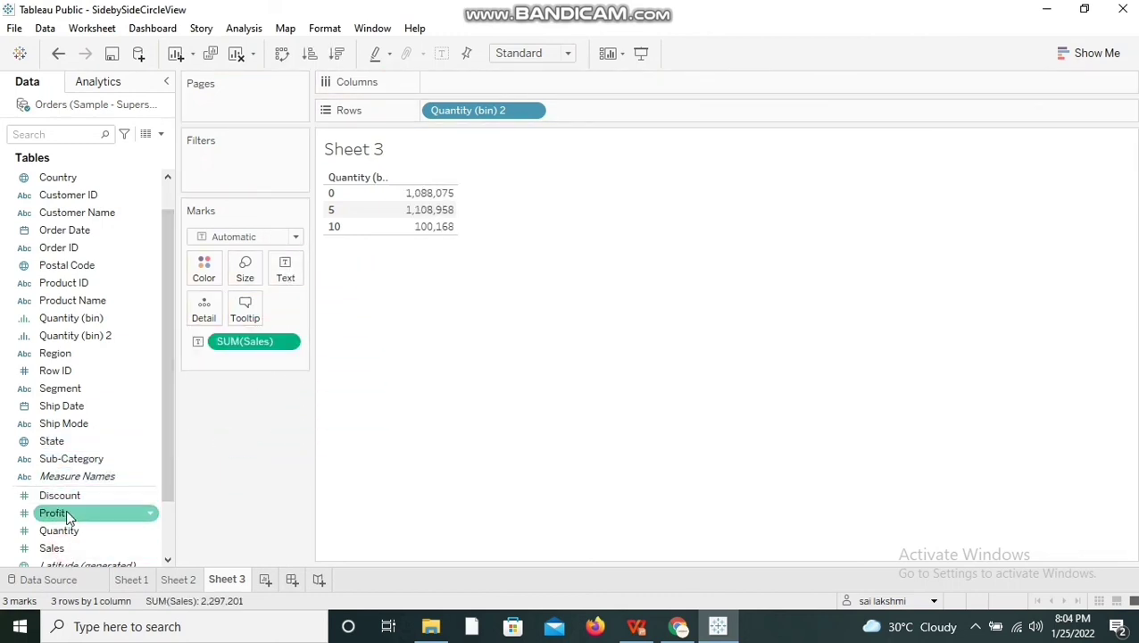
{"action": "left_click_drag", "start_coordinate": [55, 512], "coordinate": [285, 270]}
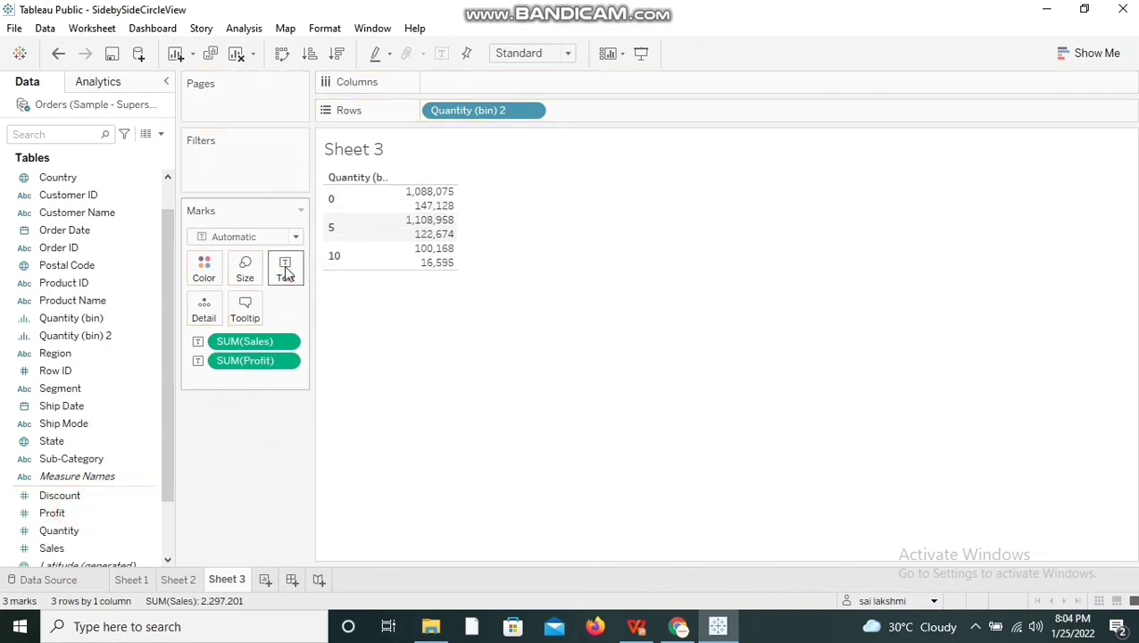
Step: Try the text table layout on Sheet 3 and switch the view to a packed bubbles chart
{"action": "left_click", "coordinate": [1090, 54]}
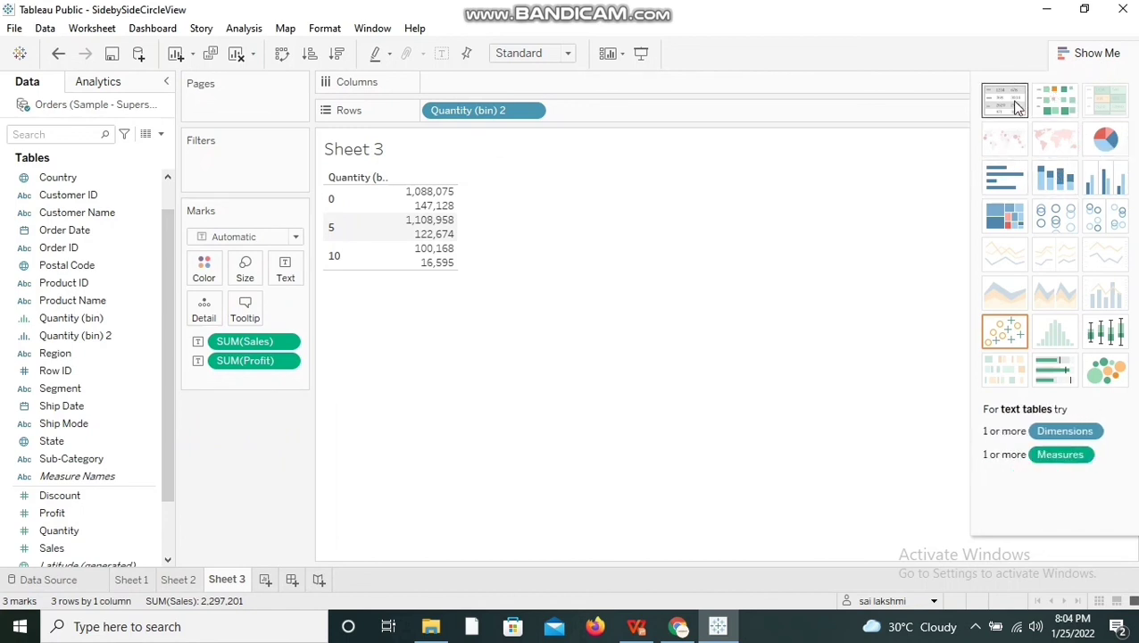
{"action": "left_click", "coordinate": [1015, 108]}
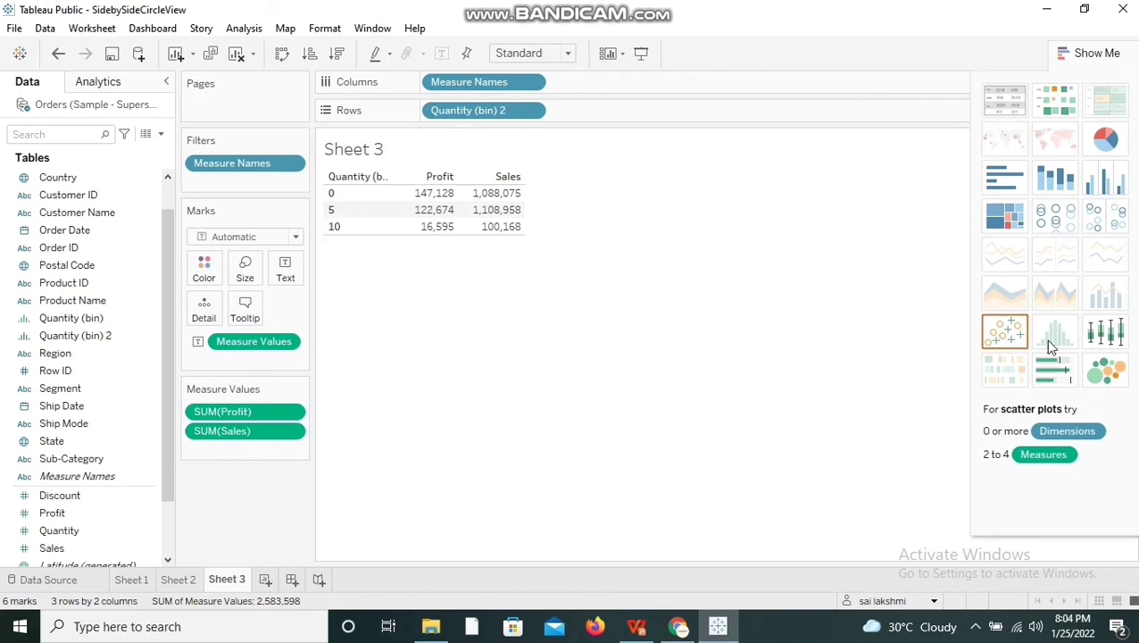
{"action": "left_click", "coordinate": [1107, 373]}
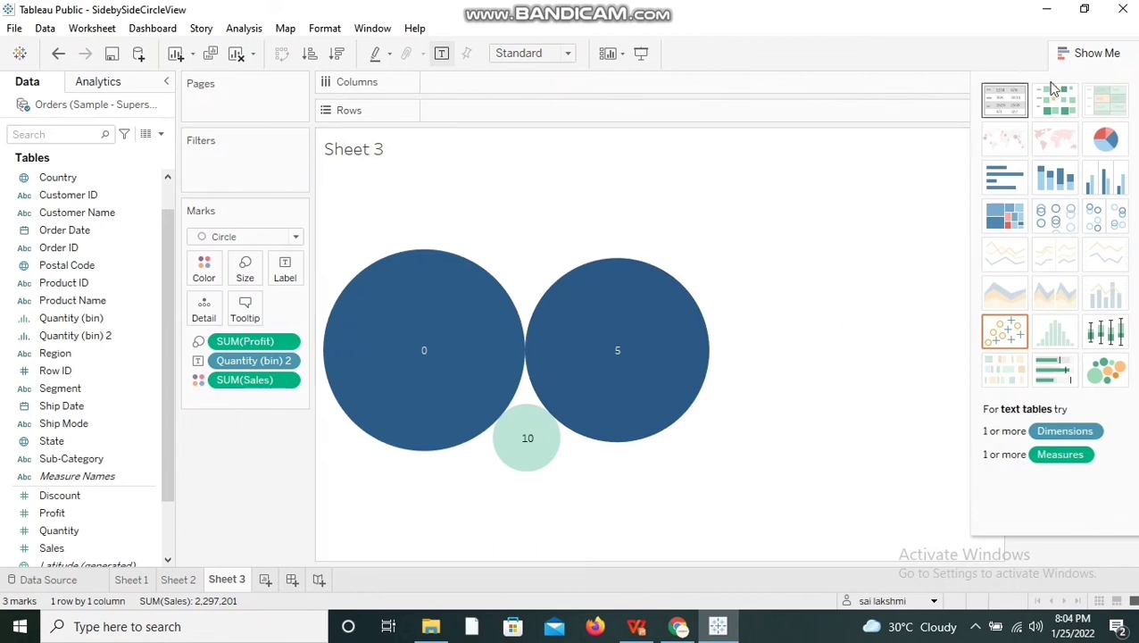
{"action": "left_click", "coordinate": [1104, 53]}
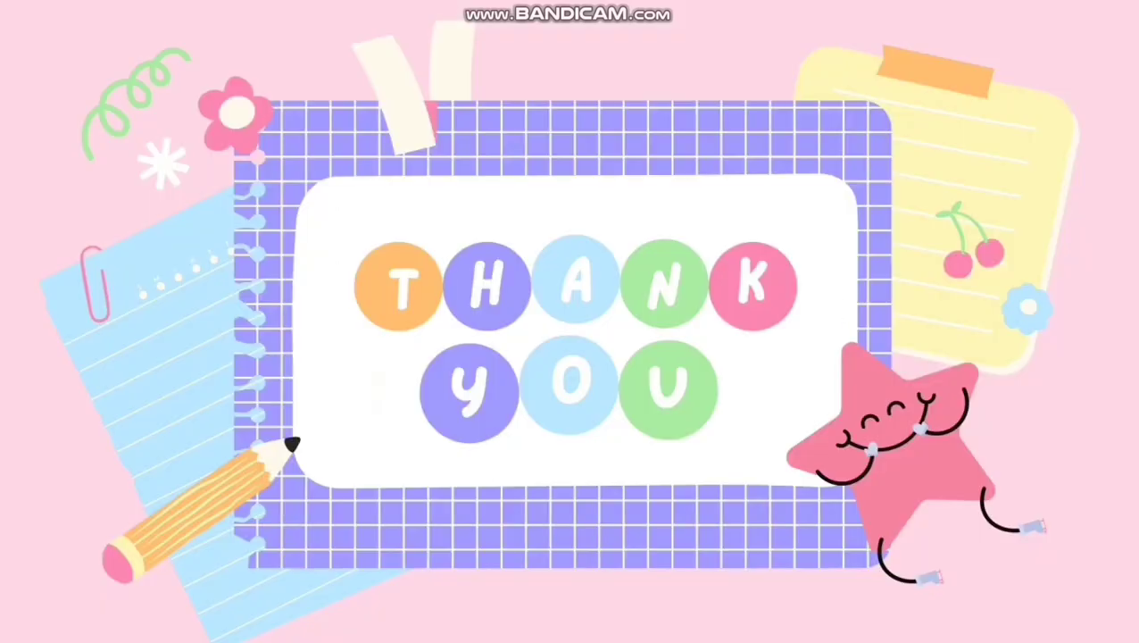